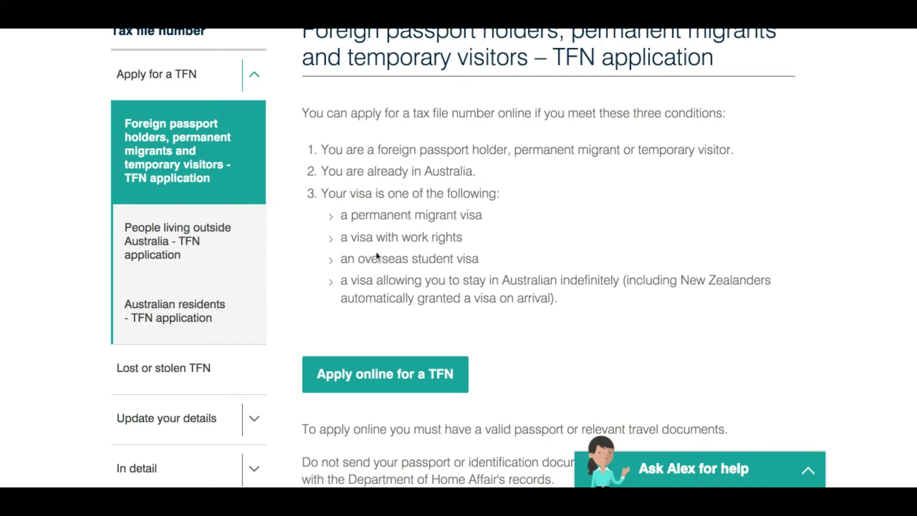
Scroll through the TFN application page to review the visa eligibility conditions.
drag(341, 261, 478, 262)
scroll(483, 320, down, 1)
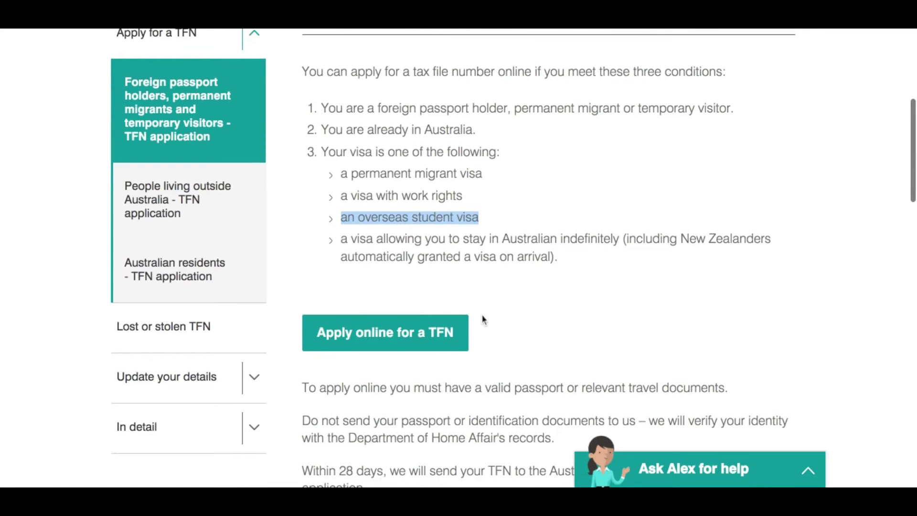
scroll(511, 291, down, 1)
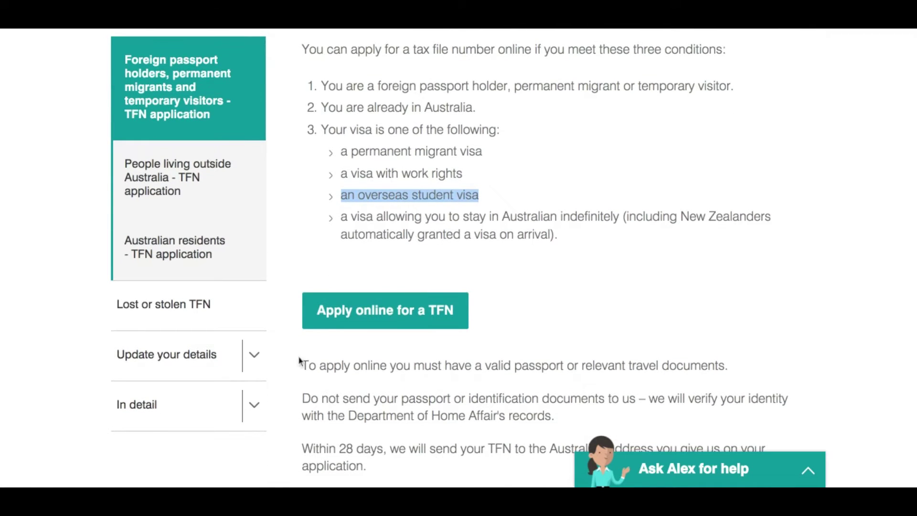
Start the online TFN application and read the Who can apply and introduction pages before moving on.
click(379, 328)
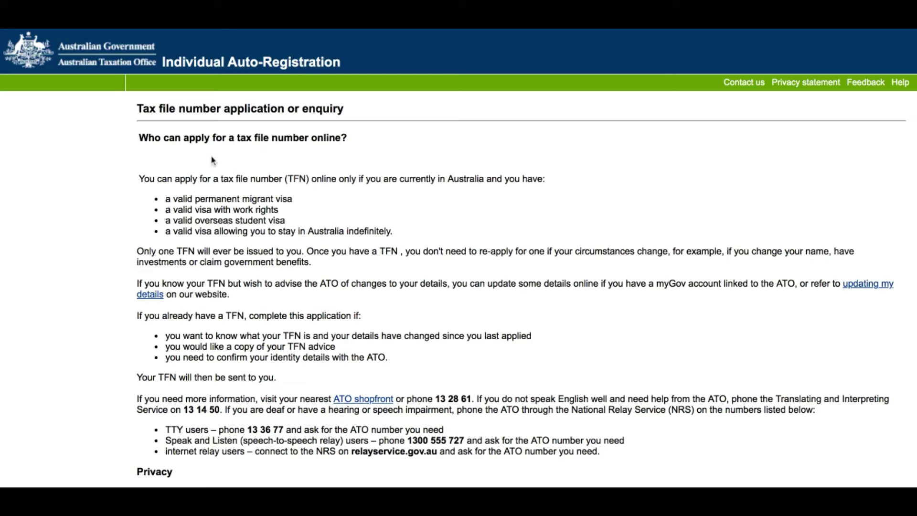
triple_click(214, 134)
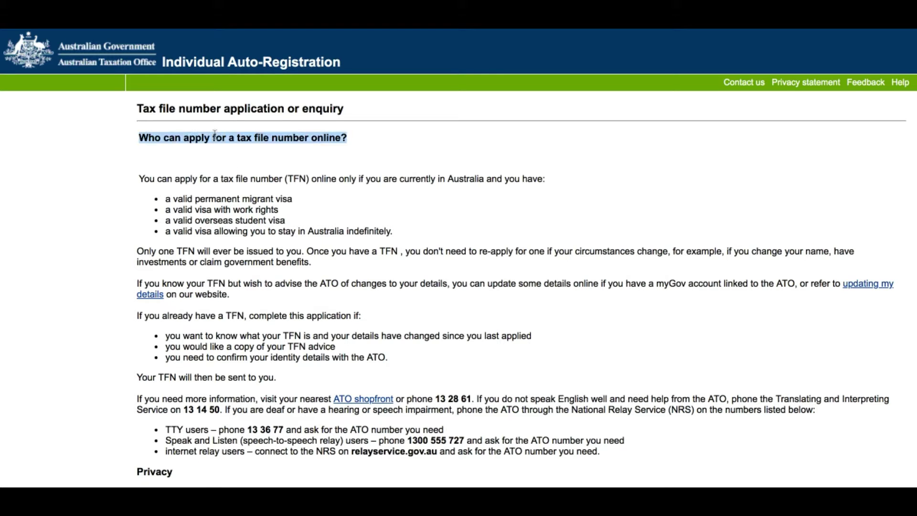
scroll(311, 235, down, 2)
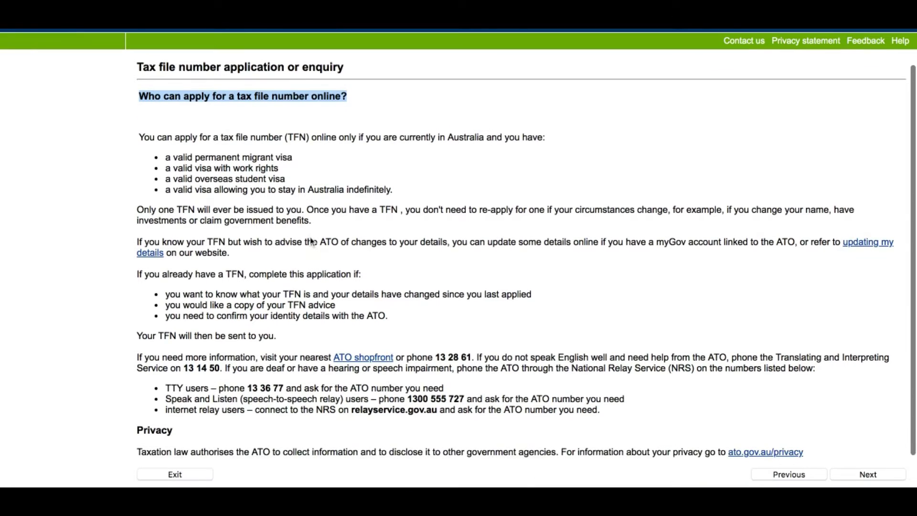
scroll(269, 167, down, 1)
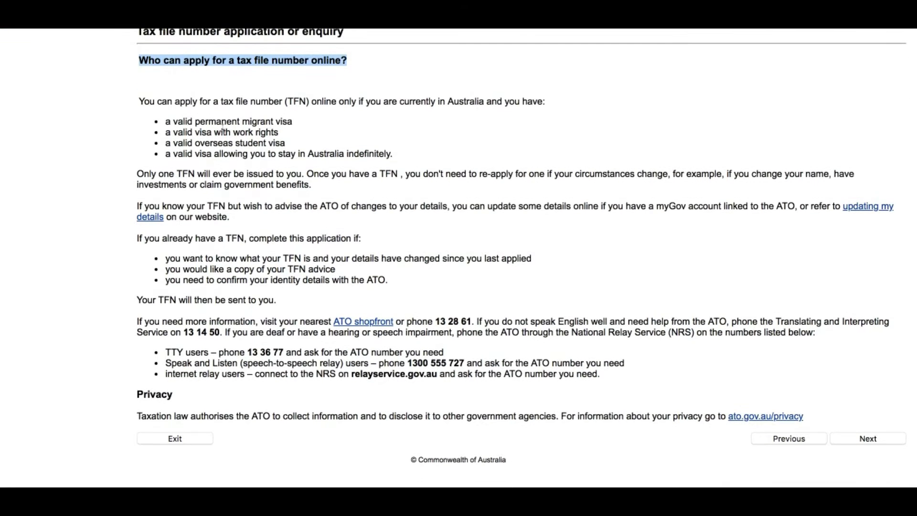
click(184, 115)
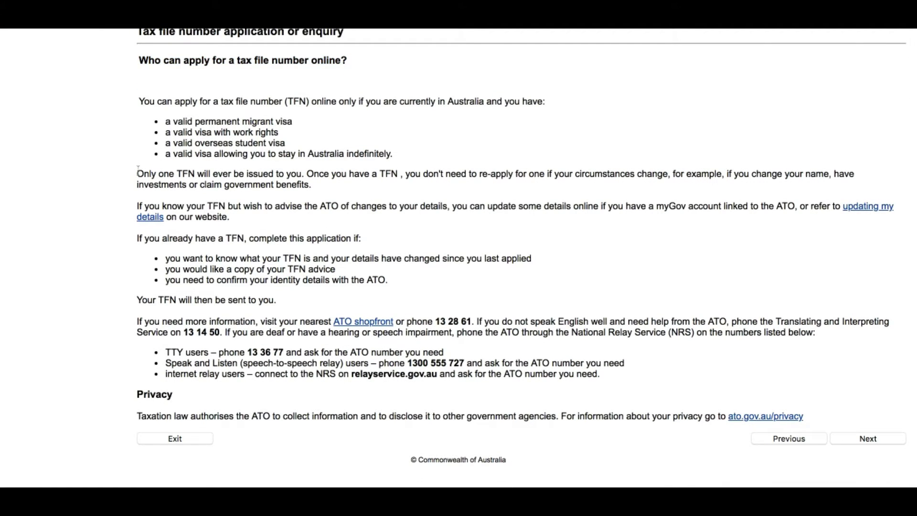
drag(137, 168, 299, 175)
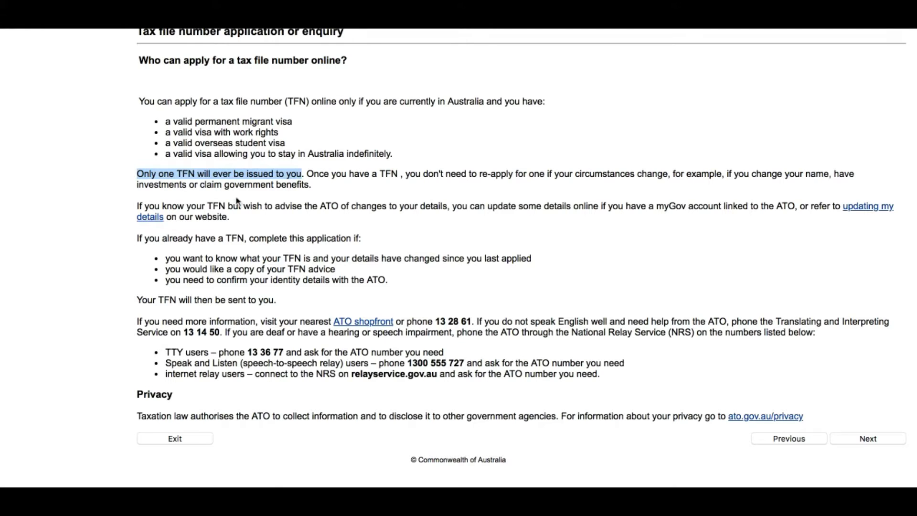
click(242, 260)
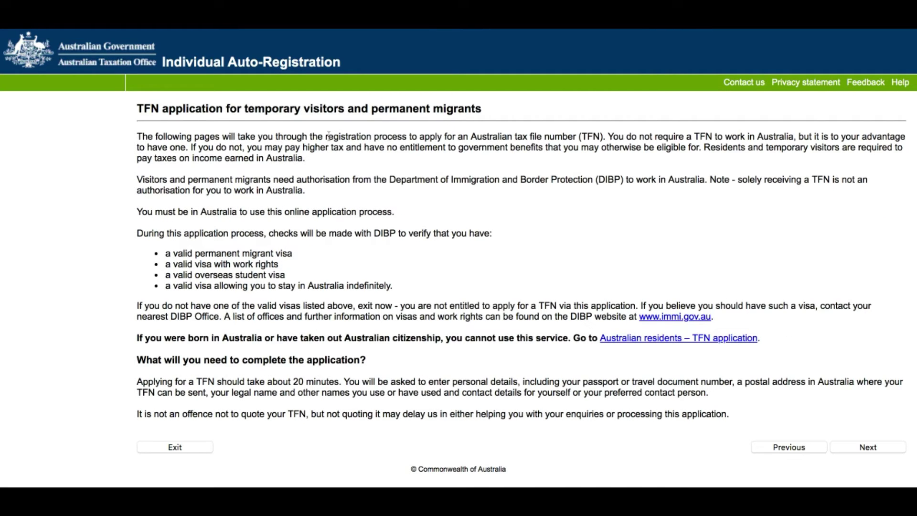
drag(326, 136, 407, 137)
click(857, 445)
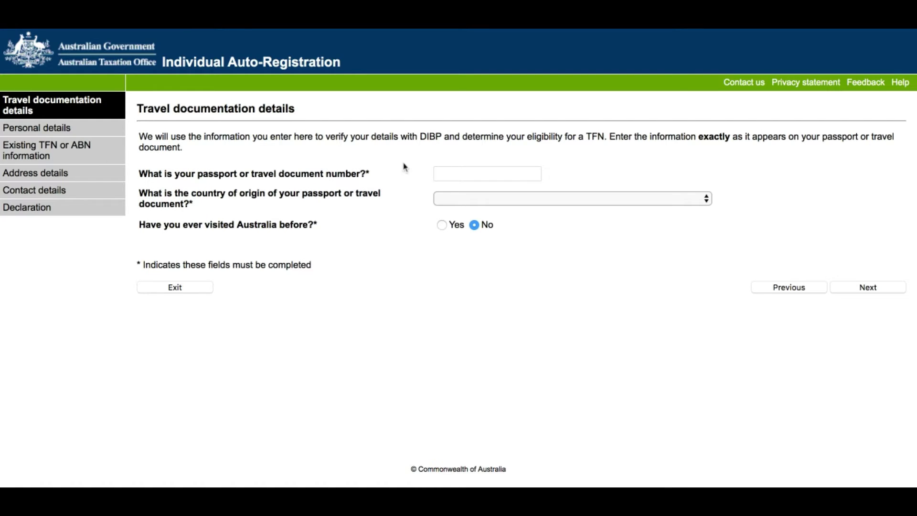
Enter the passport number, choose INDIA as country of origin, and answer No to previous visits.
click(457, 172)
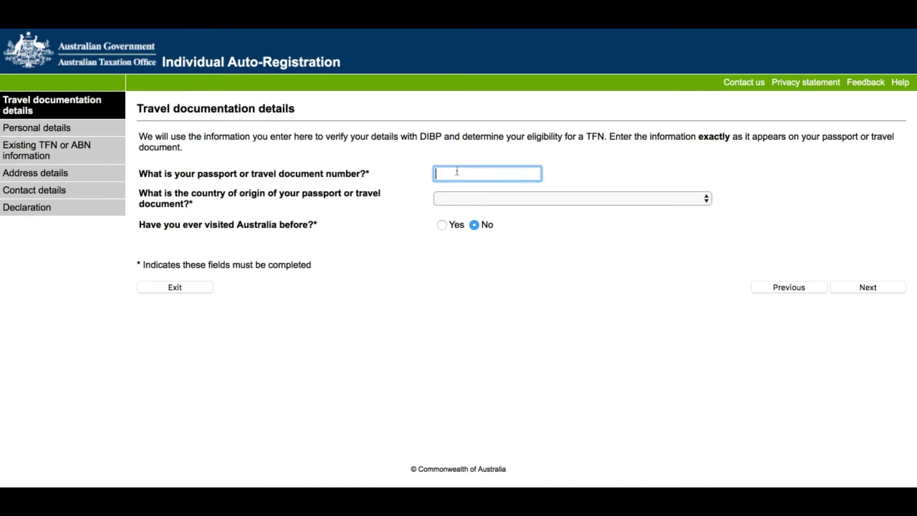
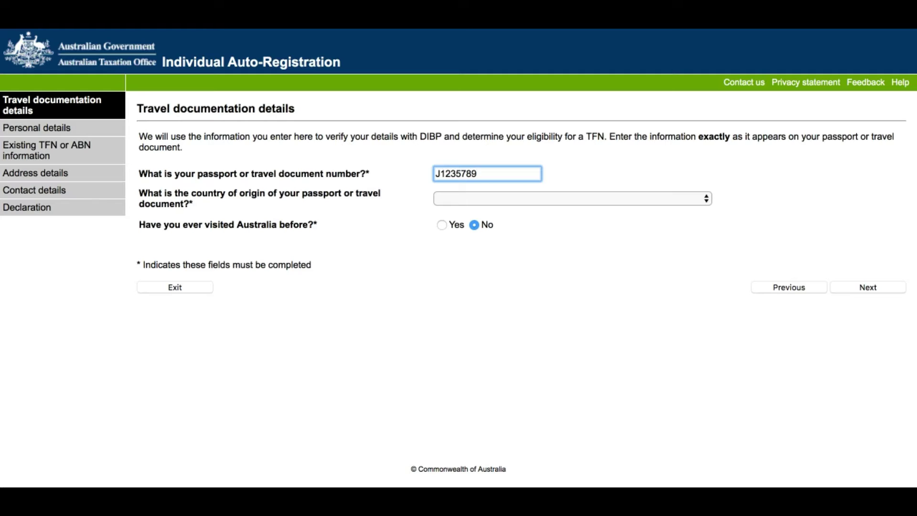
click(439, 201)
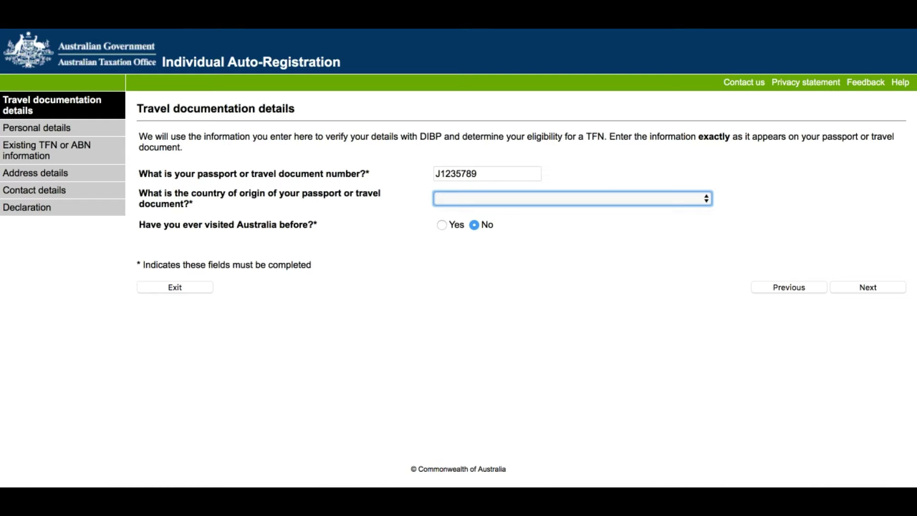
text(india)
click(474, 226)
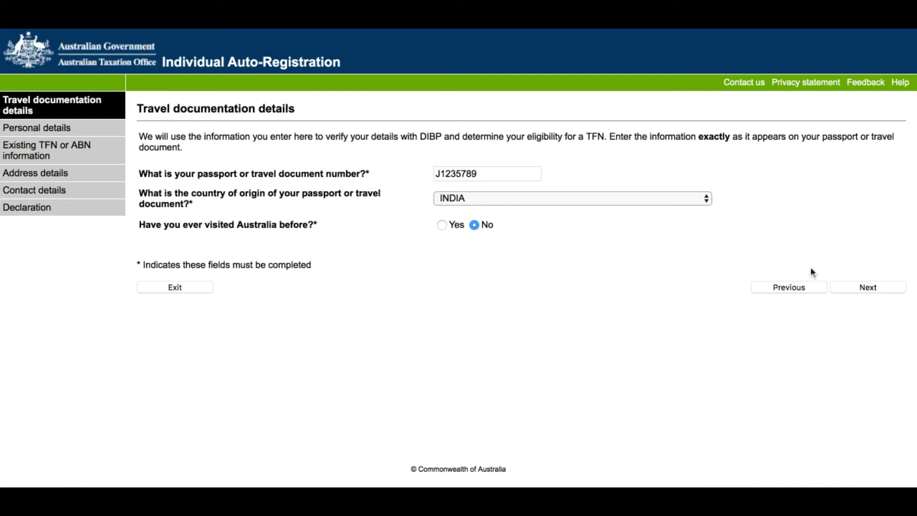
click(867, 288)
scroll(587, 287, down, 3)
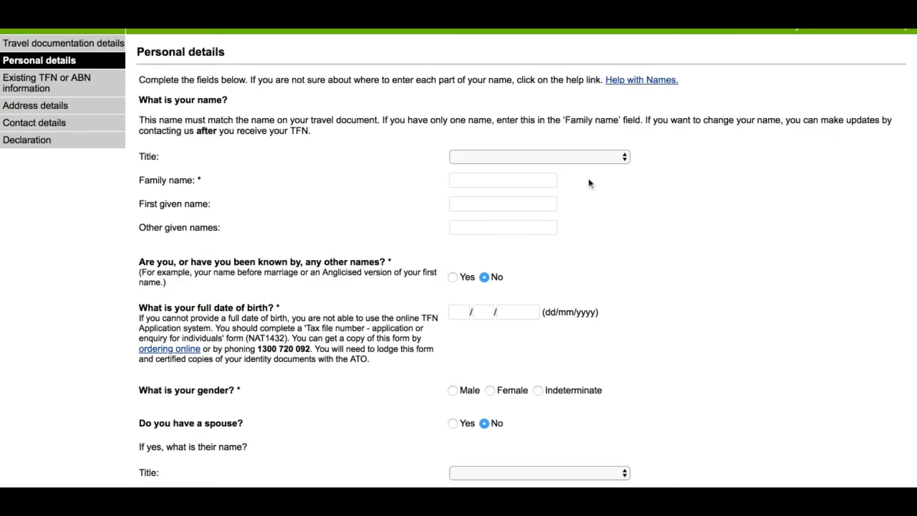
Choose title Mr and enter the applicant's family name and given name.
click(588, 159)
click(537, 171)
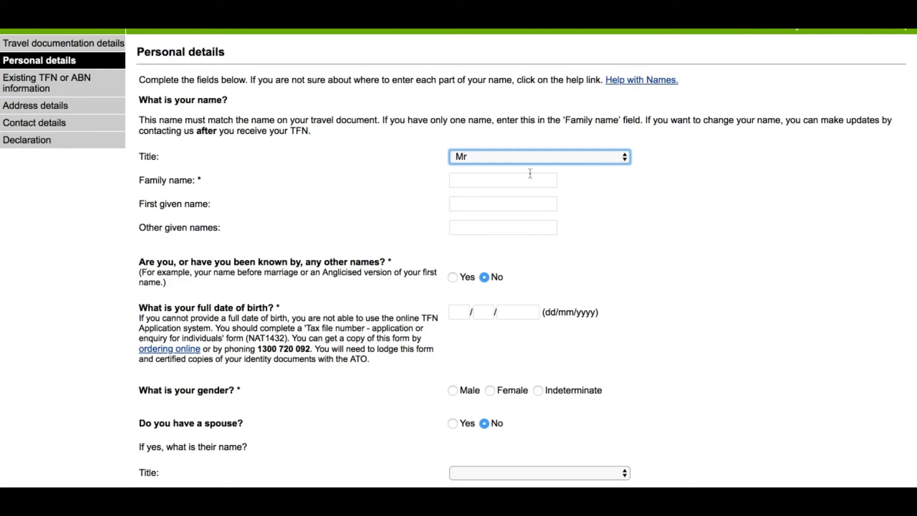
click(526, 177)
key(Tab)
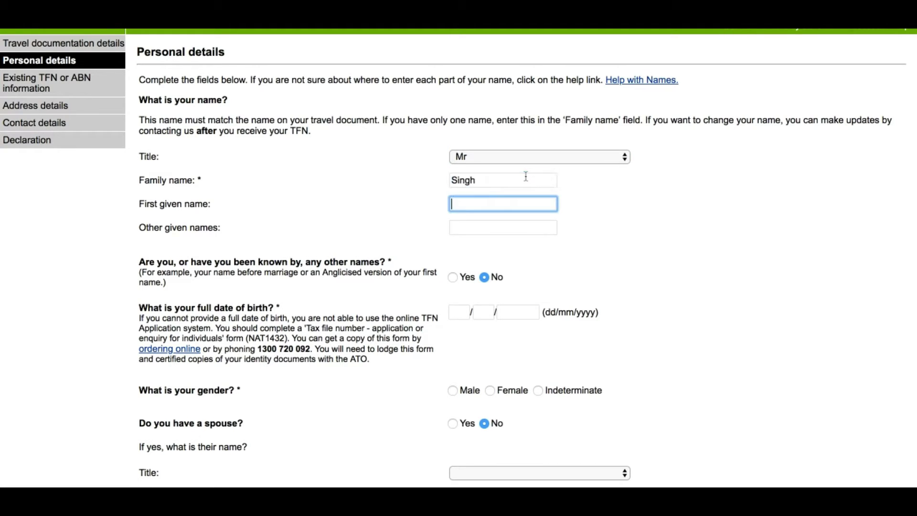
key(Tab)
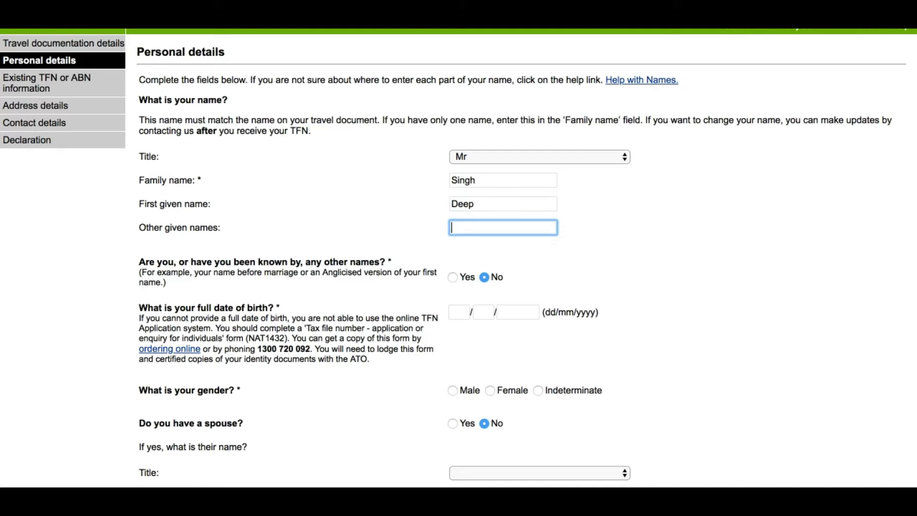
scroll(506, 234, down, 4)
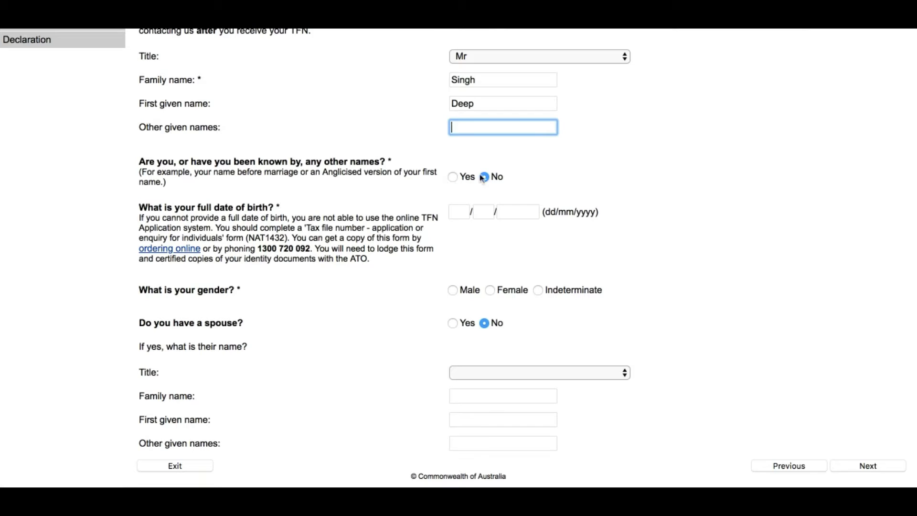
click(461, 212)
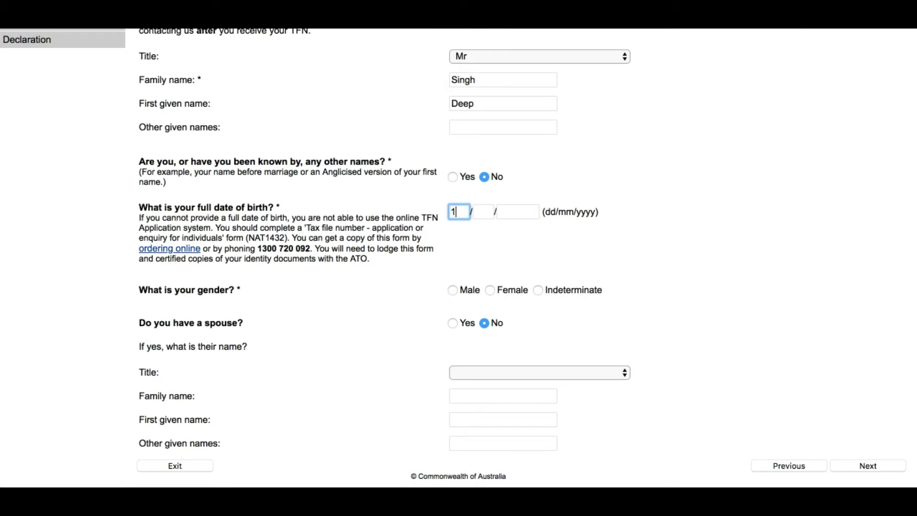
key(Tab)
key(Tab)
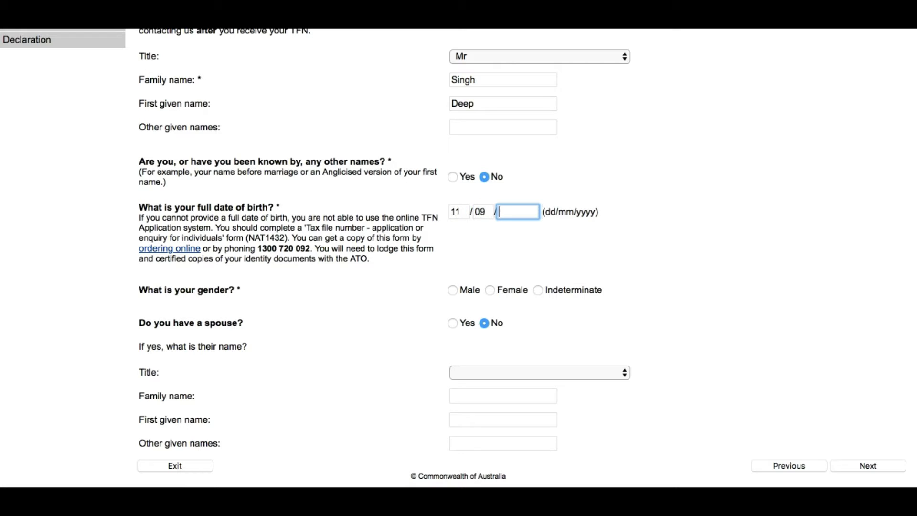
click(486, 239)
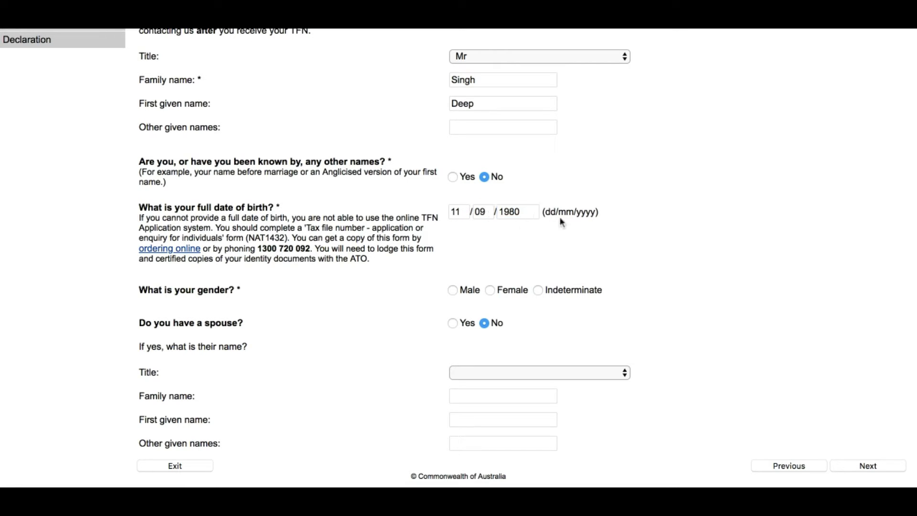
scroll(594, 211, down, 1)
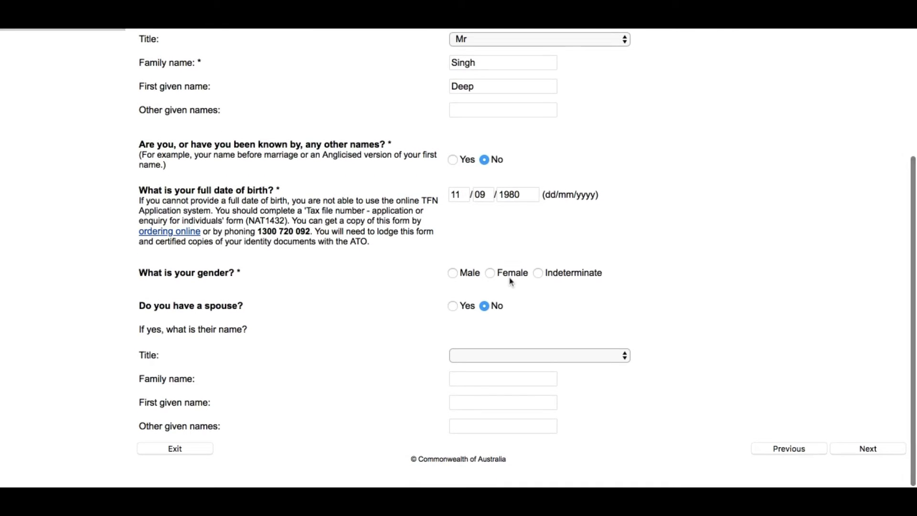
click(454, 274)
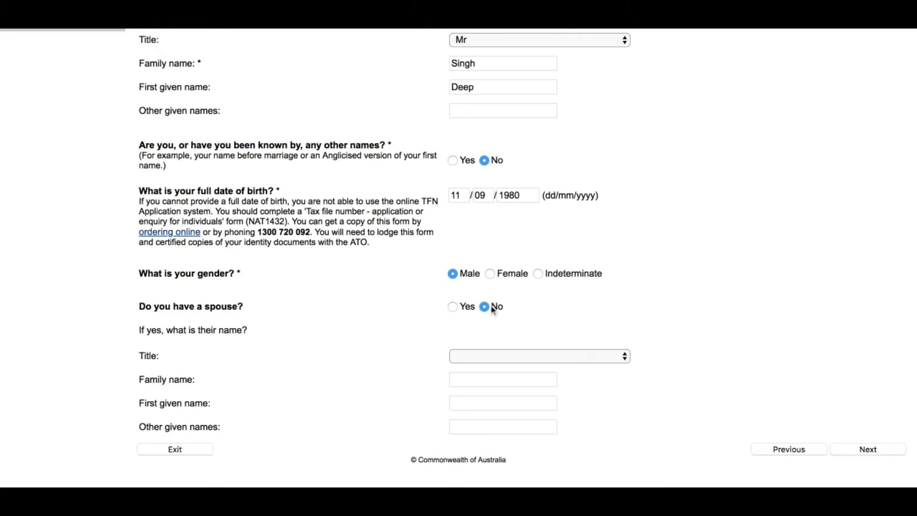
click(876, 451)
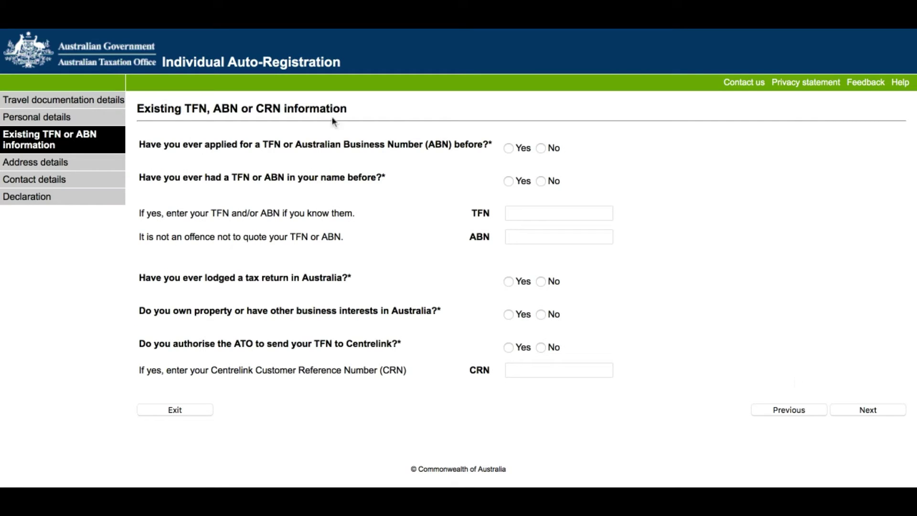
Answer No to the prior TFN/ABN, property and Centrelink questions.
click(541, 148)
click(543, 182)
click(540, 314)
drag(343, 345, 391, 344)
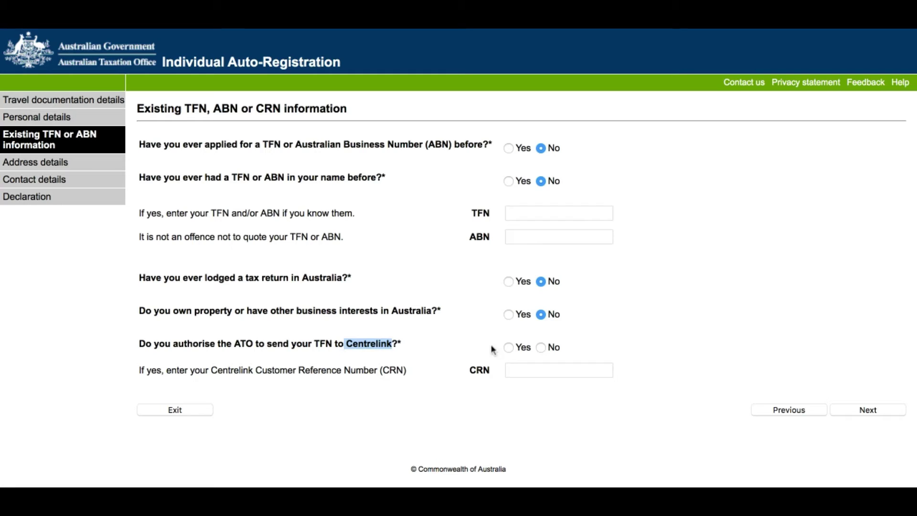
click(541, 347)
click(842, 410)
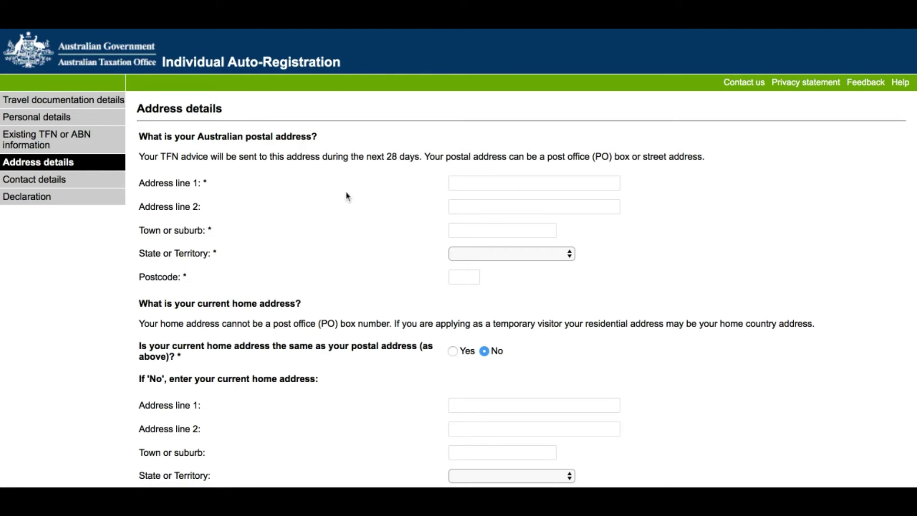
Enter the postal street address, suburb, state Victoria and postcode.
click(476, 181)
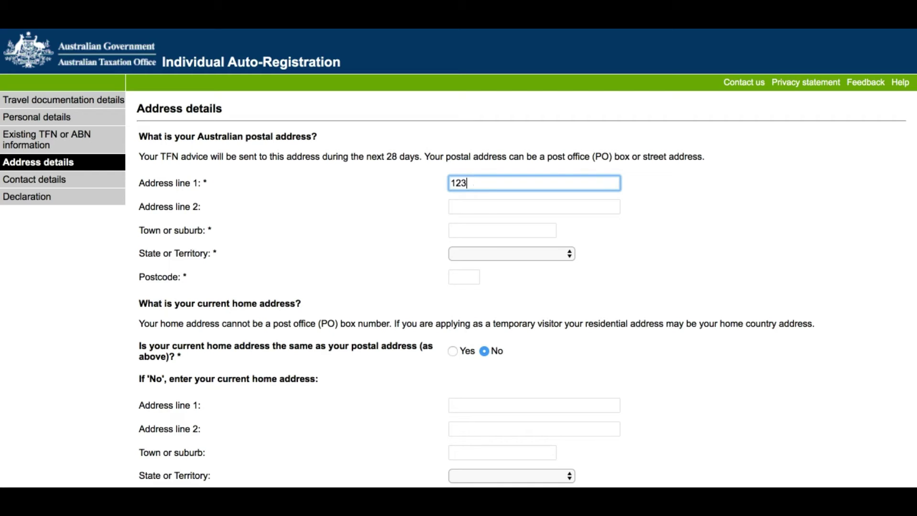
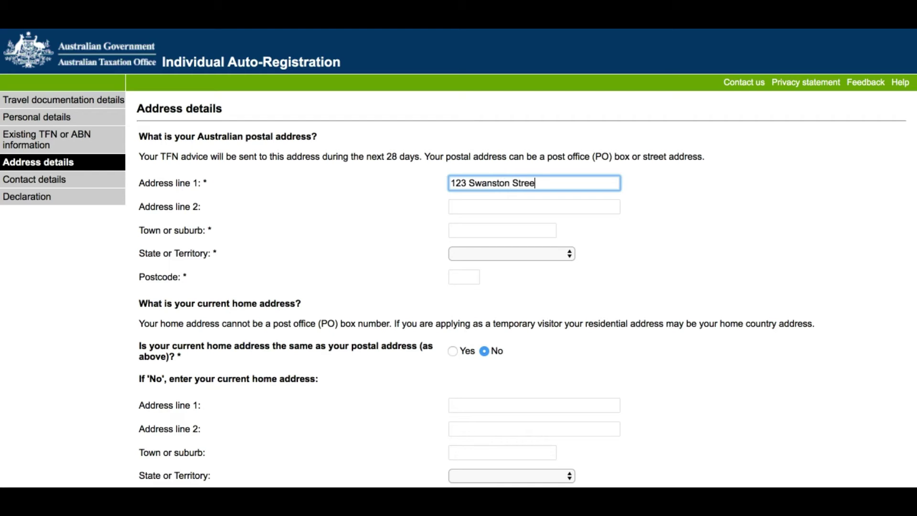
key(Tab)
key(Tab)
text(Melbourne)
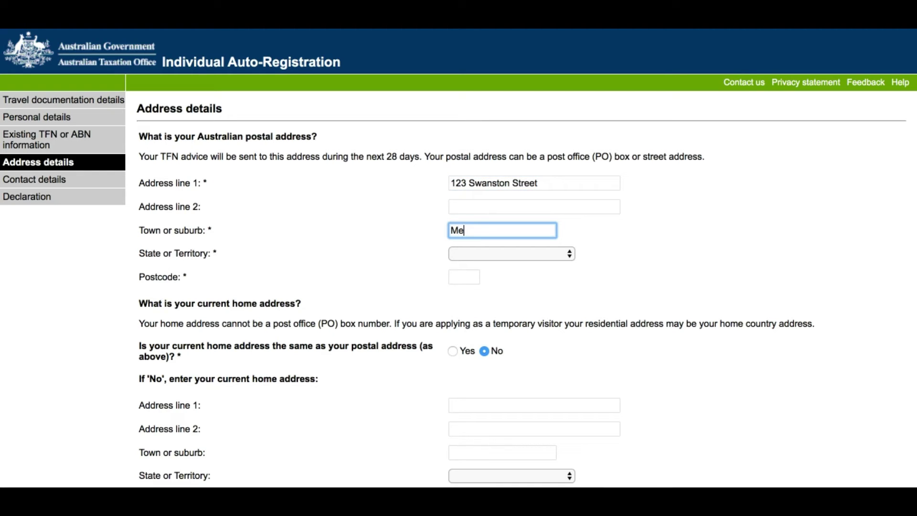
key(Tab)
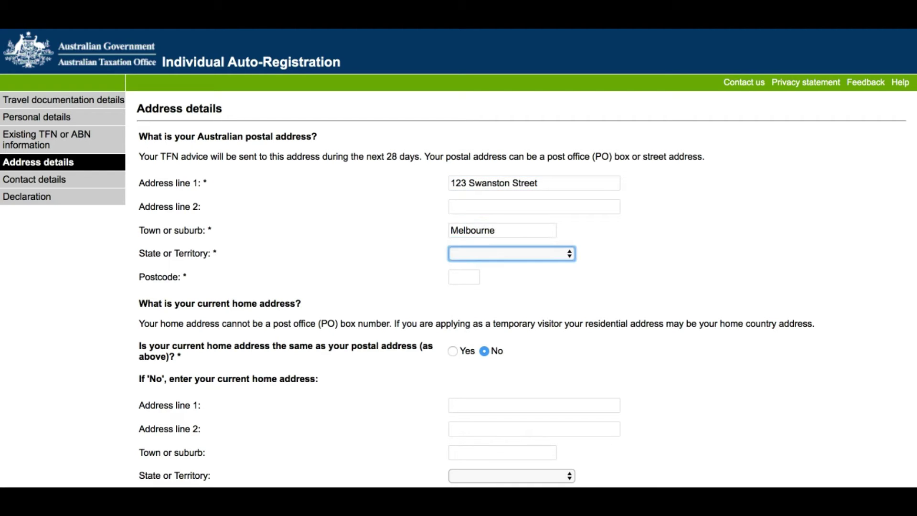
key(v)
click(463, 276)
text(3000)
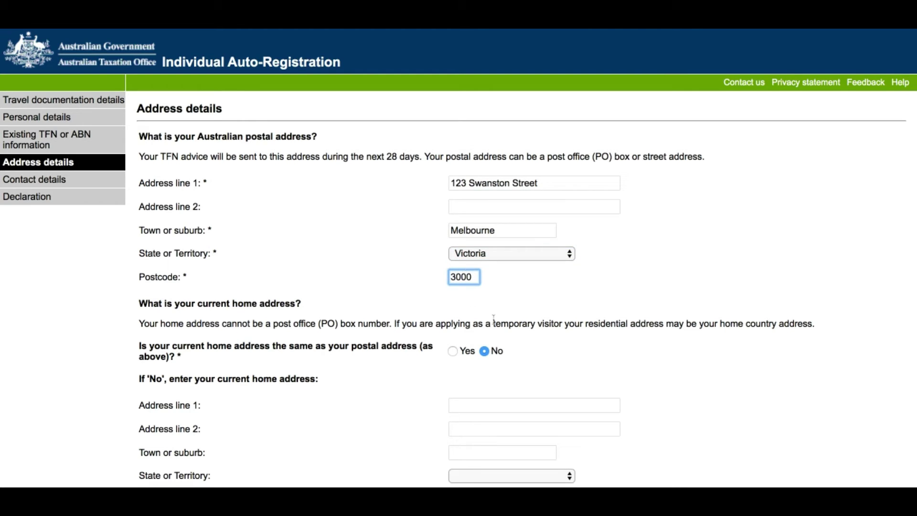
click(493, 318)
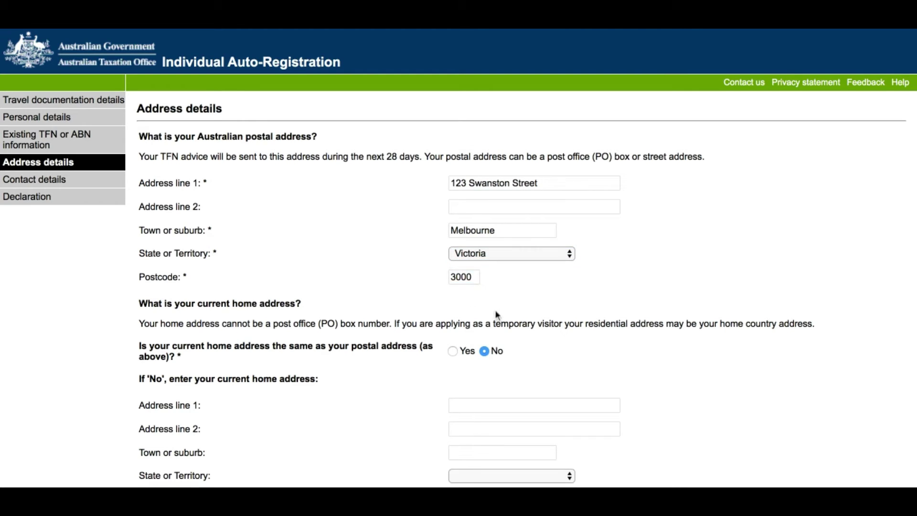
Mark the home address as the same as the postal address.
click(453, 352)
scroll(455, 356, down, 5)
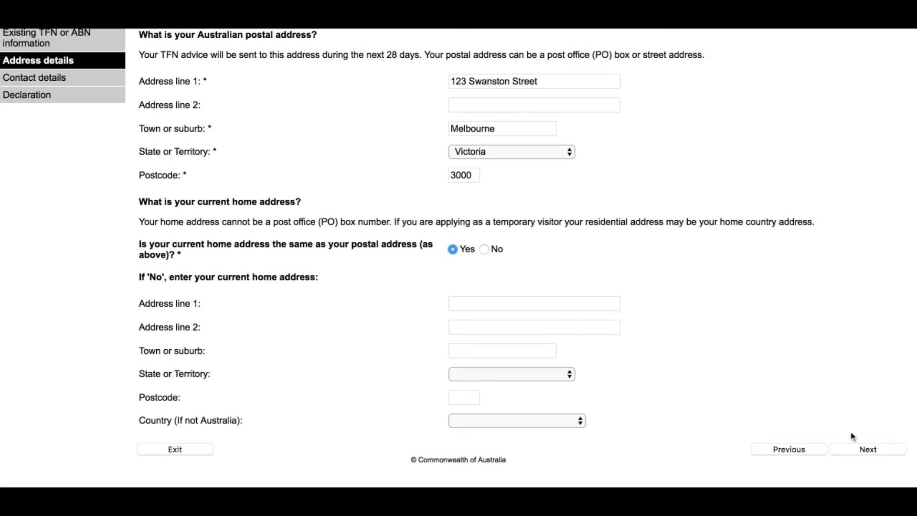
click(868, 451)
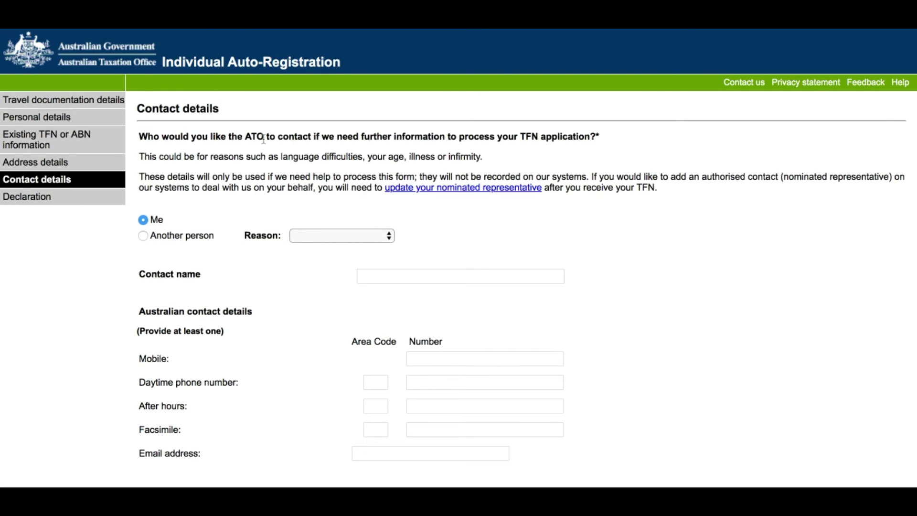
Keep yourself as the contact and fill in the contact name, mobile number and e-mail address.
scroll(260, 137, down, 2)
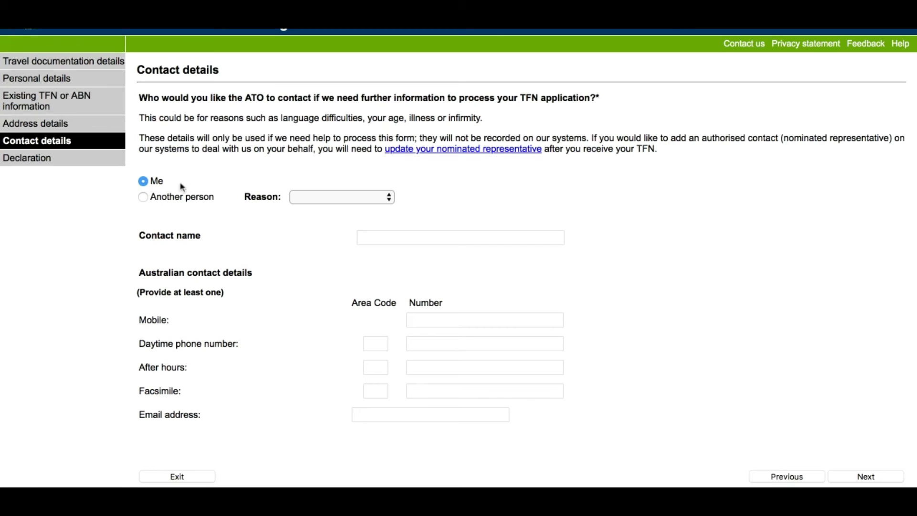
click(339, 196)
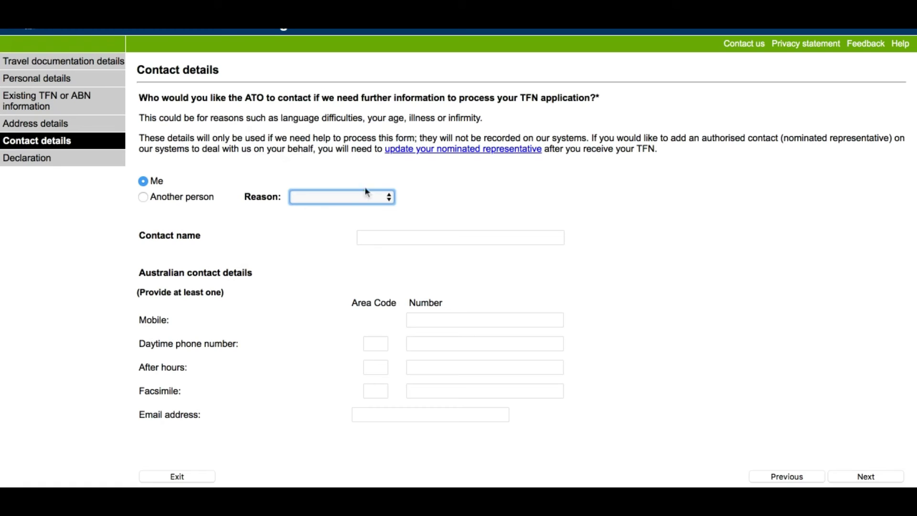
click(143, 184)
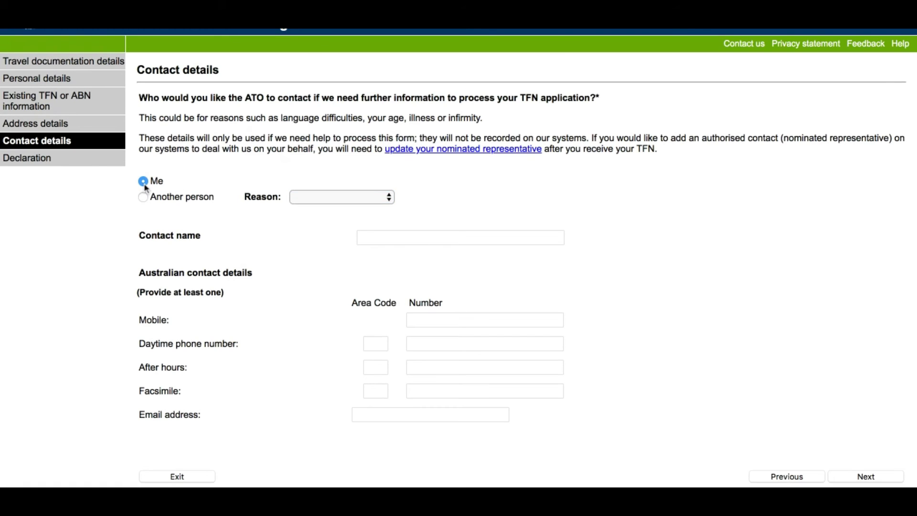
click(388, 238)
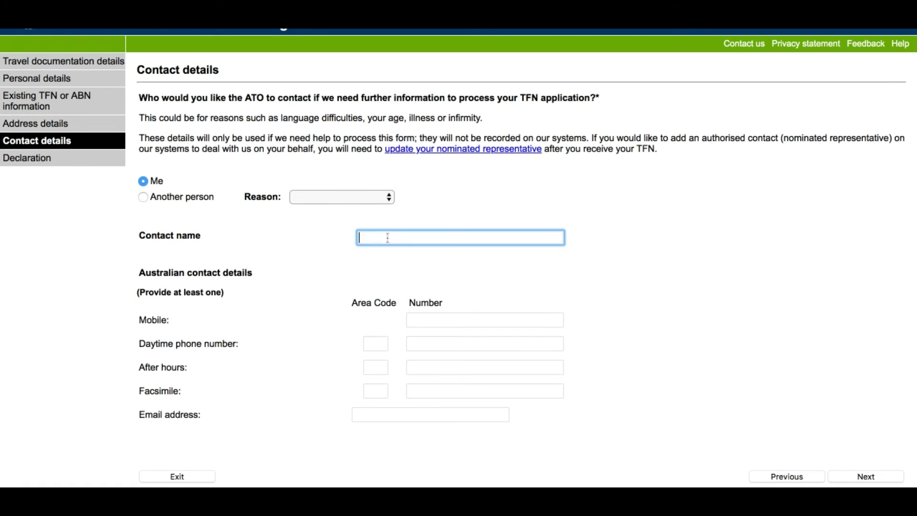
key(Tab)
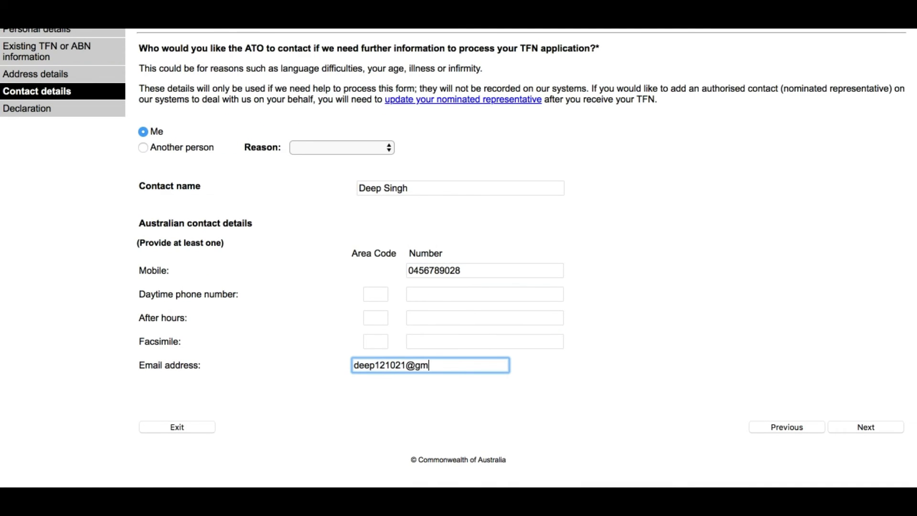
click(869, 427)
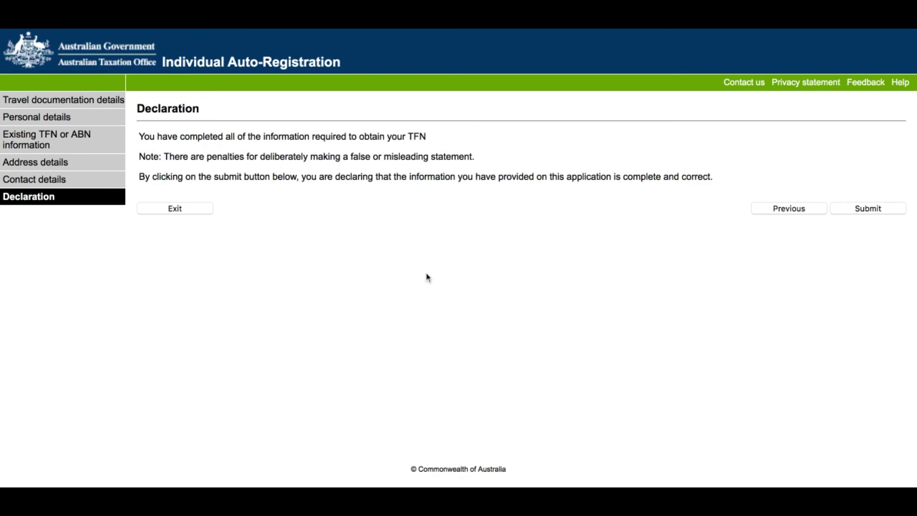